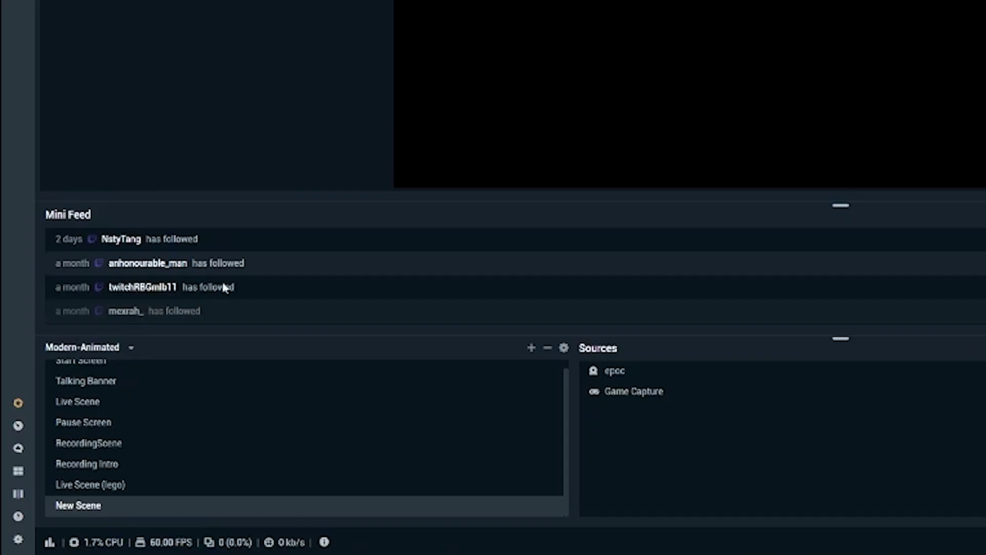
# Step: Open the Video settings page, currently 1920x1080 base/output, Bicubic filter, 60 FPS
pyautogui.click(18, 539)
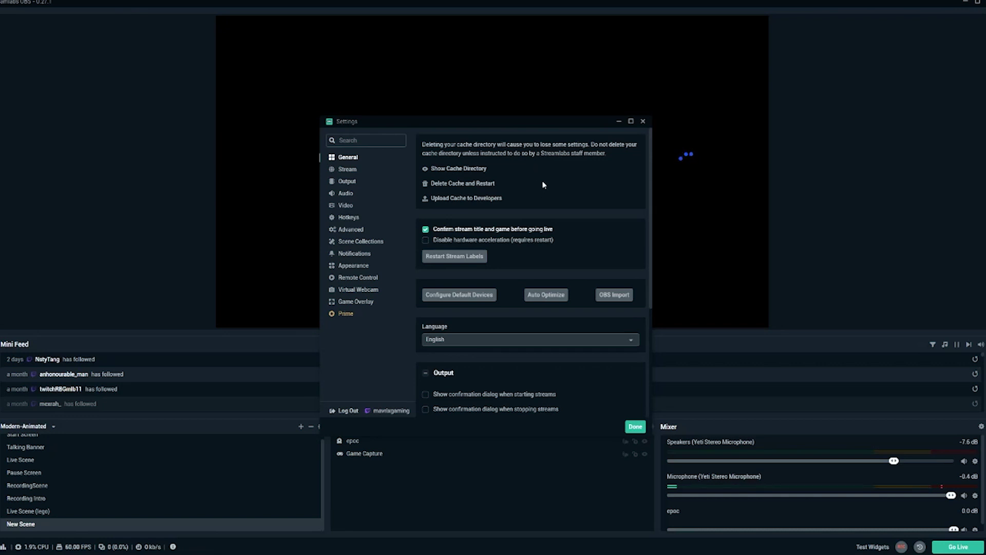
pyautogui.click(359, 207)
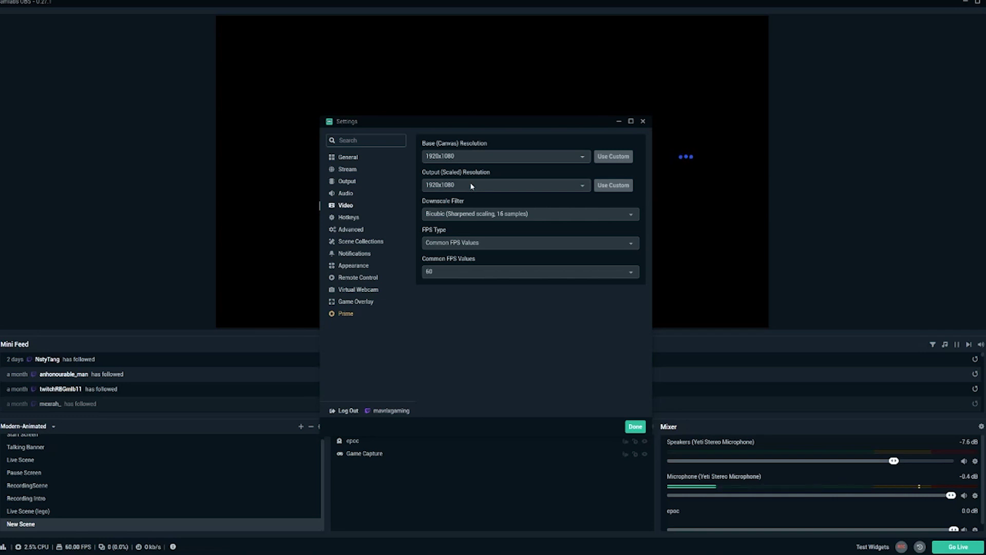
# Step: Choose 1280x720 for both Base (Canvas) and Output (Scaled) Resolution
pyautogui.click(520, 156)
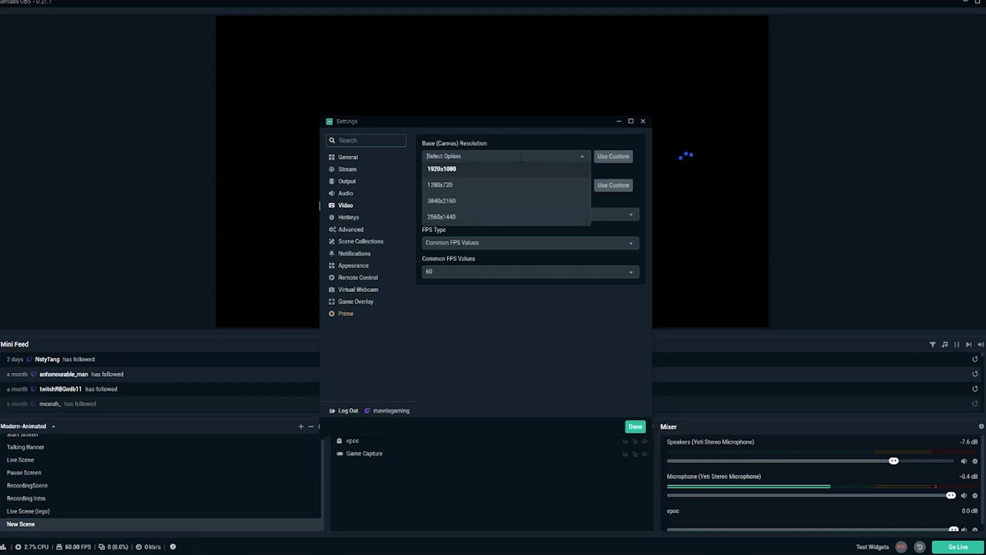
pyautogui.click(457, 186)
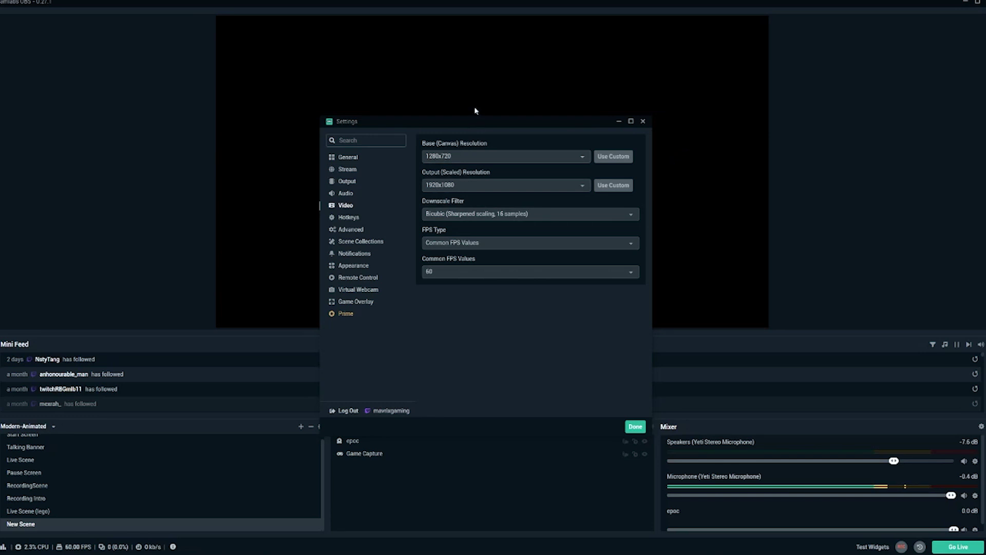
pyautogui.click(502, 187)
pyautogui.click(509, 199)
pyautogui.click(524, 188)
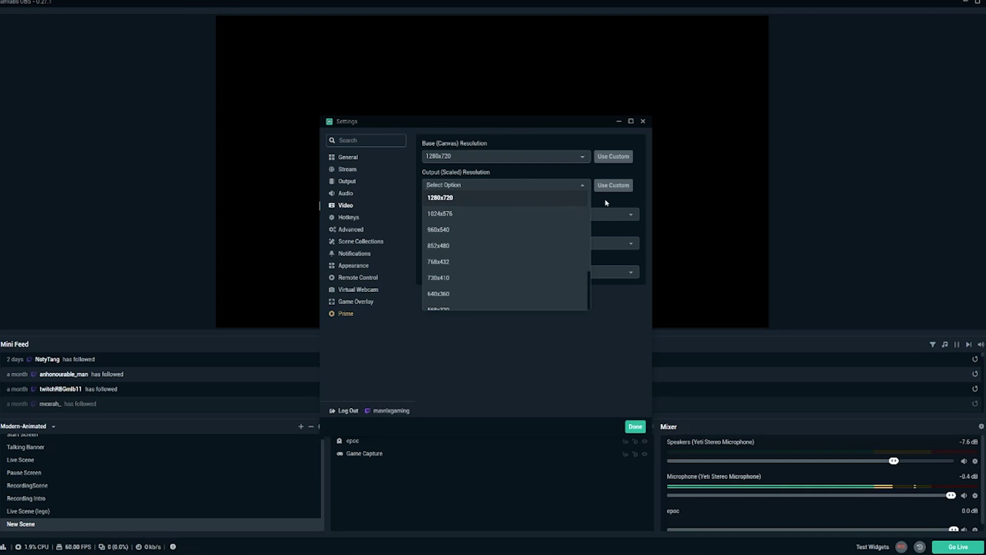
pyautogui.click(570, 197)
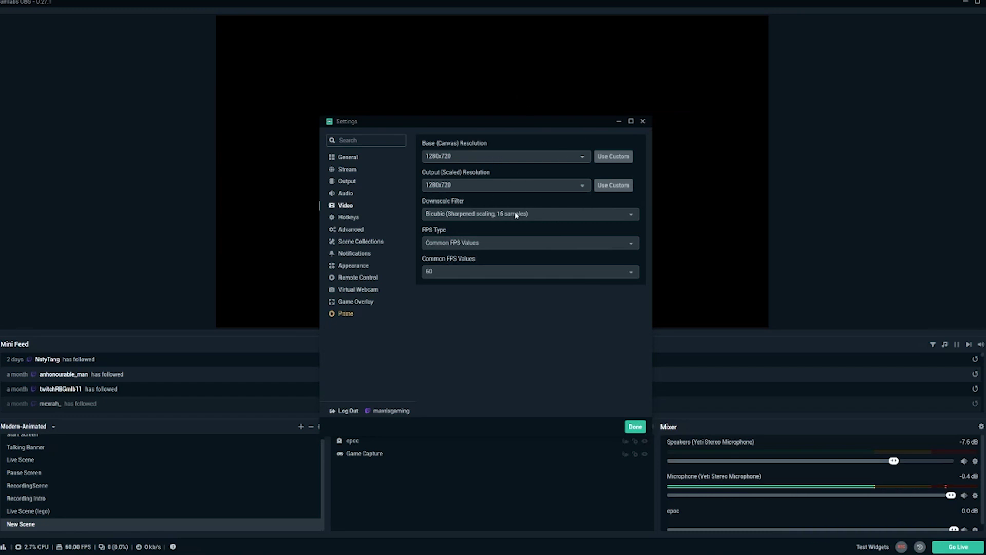
# Step: Change the downscale filter from Bicubic to Bilinear and the common FPS value to 30
pyautogui.click(542, 216)
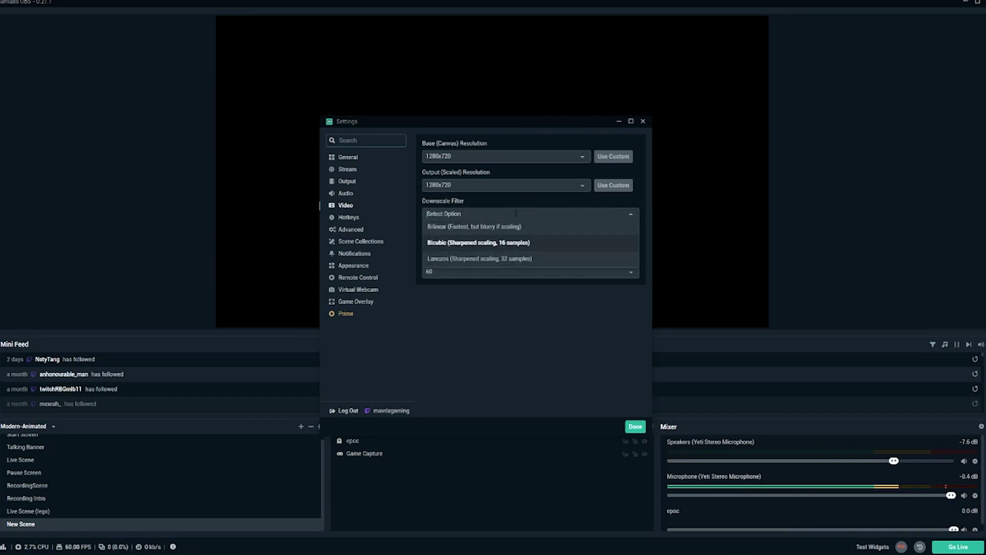
pyautogui.click(480, 242)
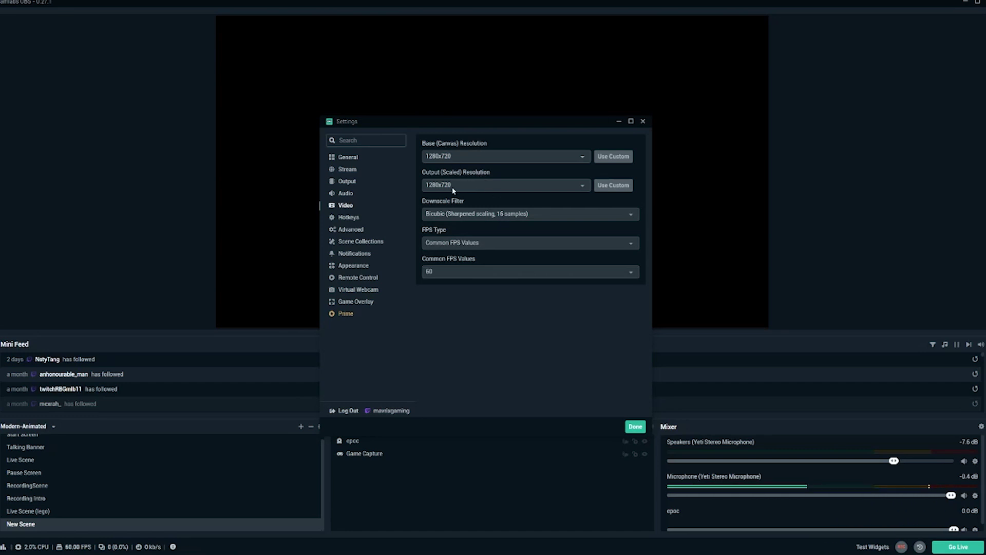
pyautogui.click(481, 212)
pyautogui.click(482, 227)
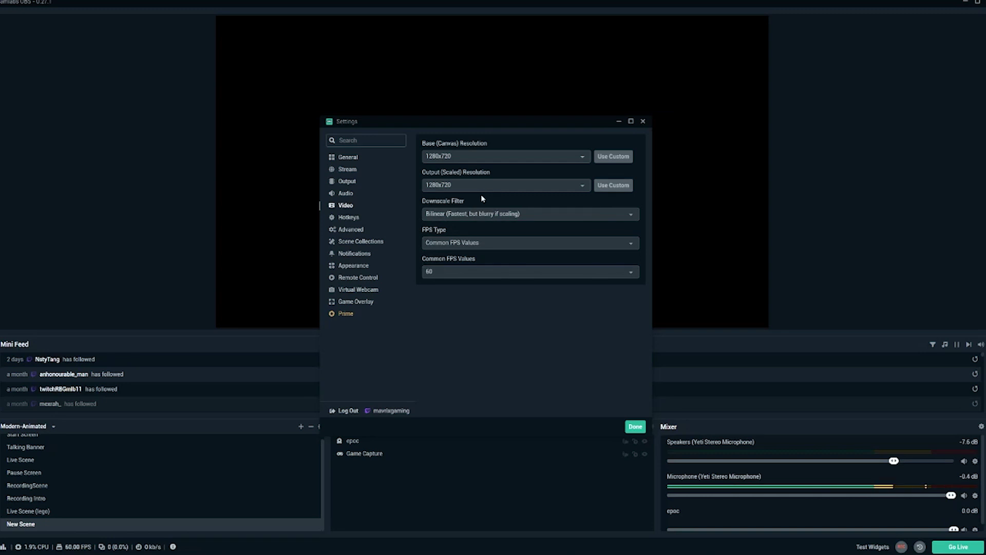
pyautogui.click(485, 215)
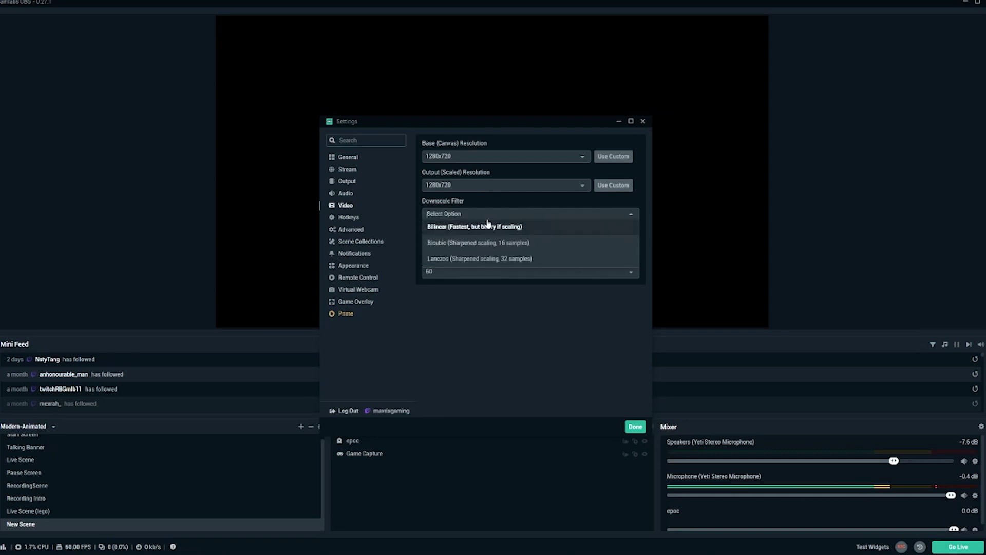
pyautogui.click(507, 195)
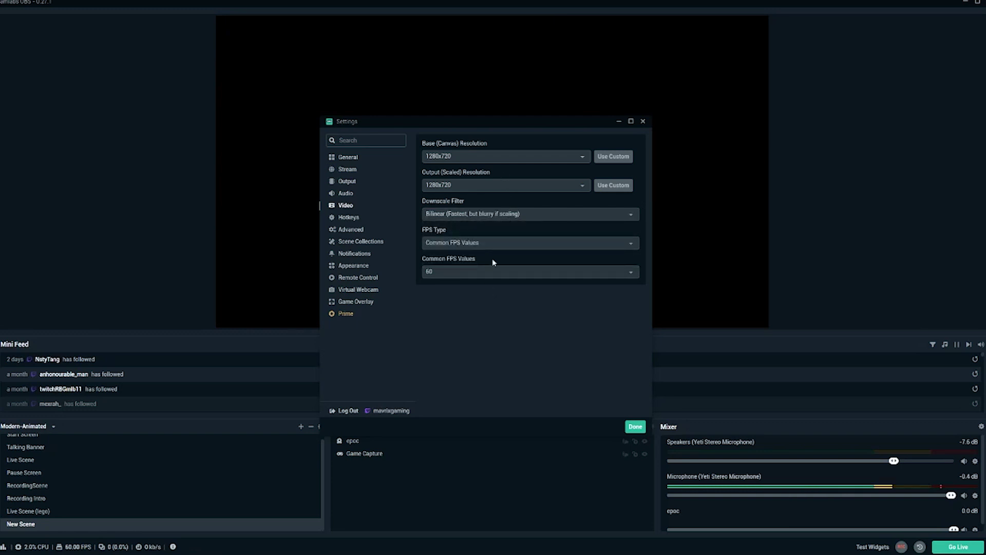
pyautogui.click(445, 272)
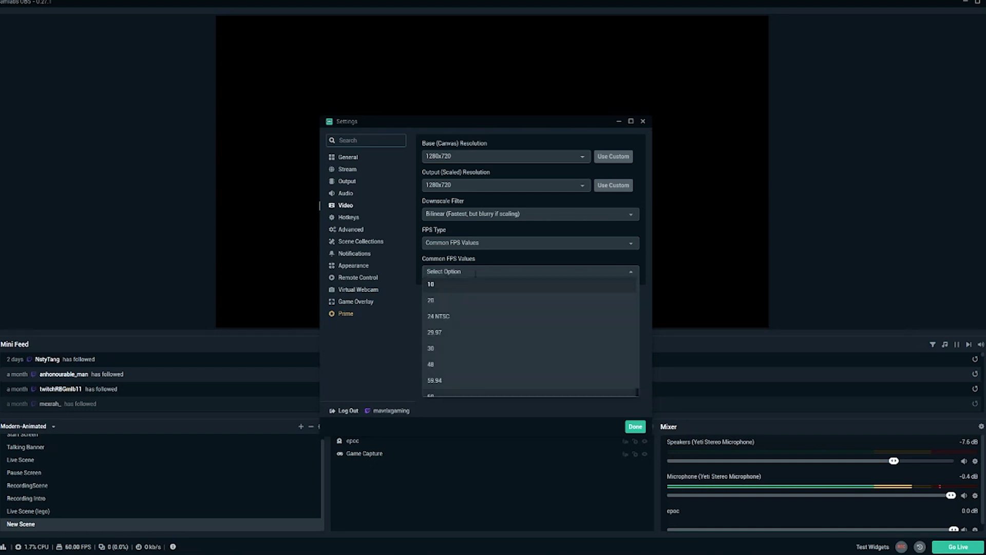
pyautogui.click(474, 348)
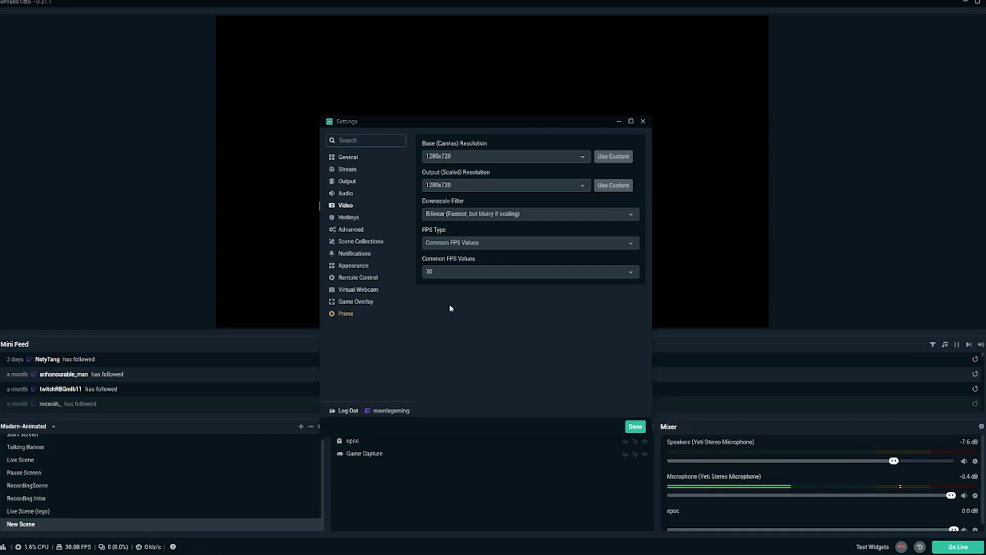
# Step: Go to Output settings and expand the streaming Encoder list
pyautogui.click(362, 182)
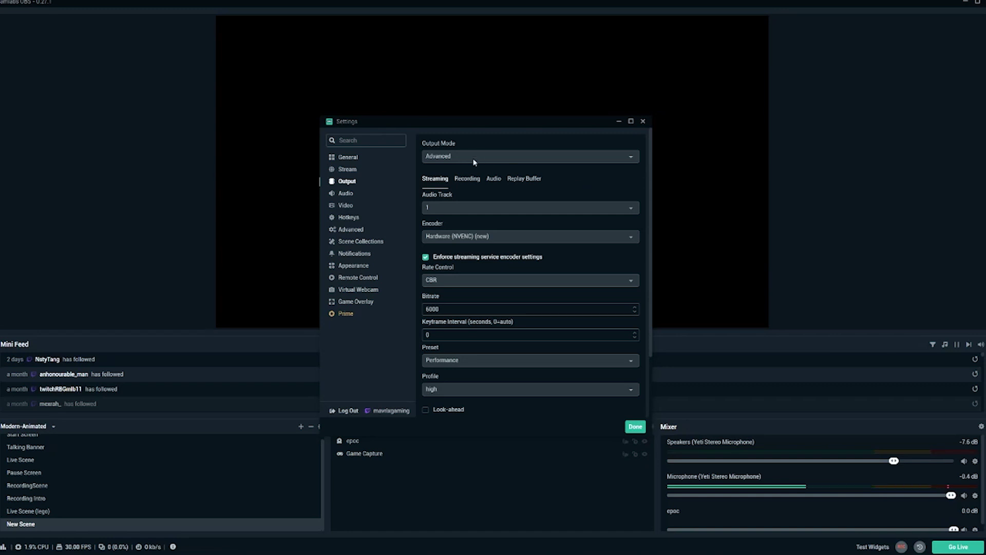
pyautogui.scroll(-2, 473, 166)
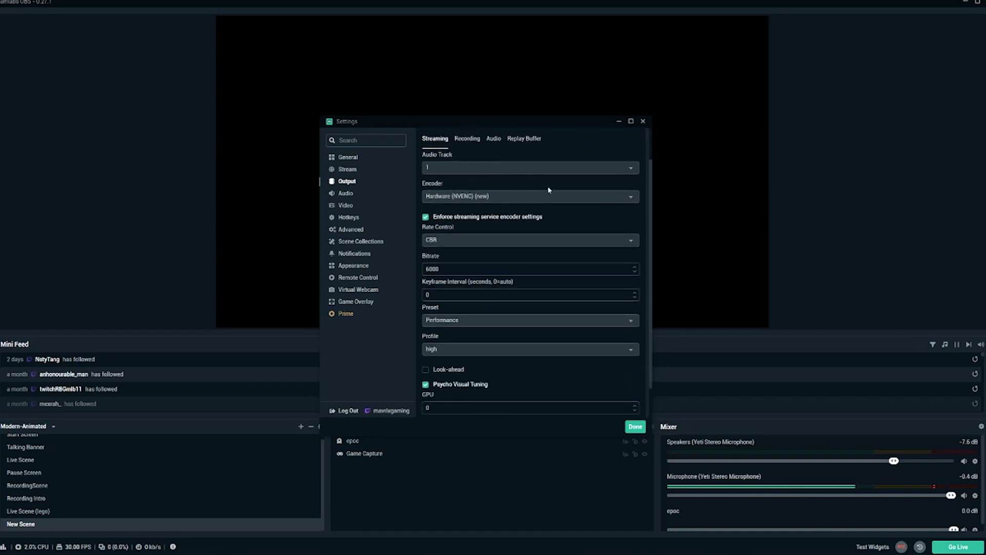
pyautogui.click(490, 196)
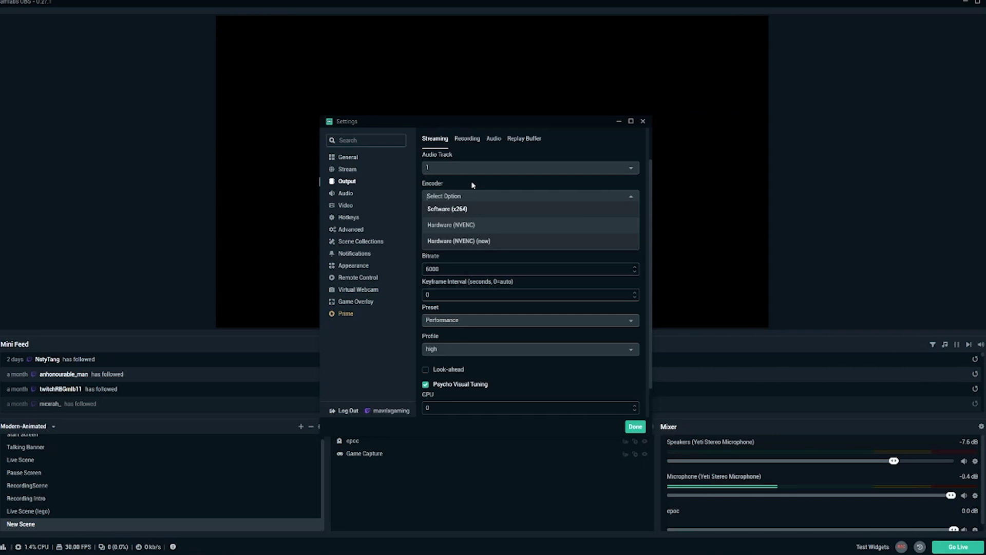
# Step: Use the Software (x264) encoder with CBR rate control and a 2500 bitrate
pyautogui.click(501, 211)
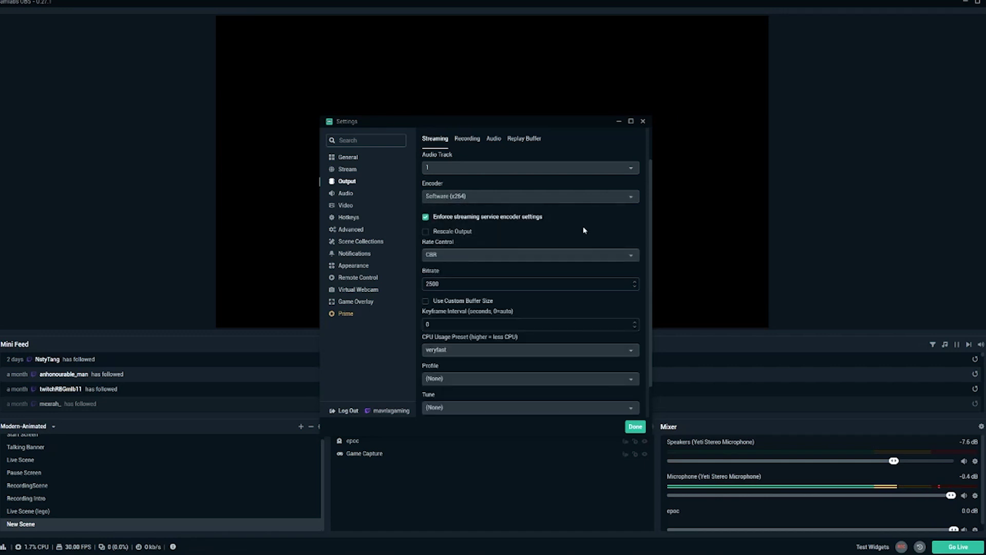
pyautogui.click(543, 257)
pyautogui.click(453, 272)
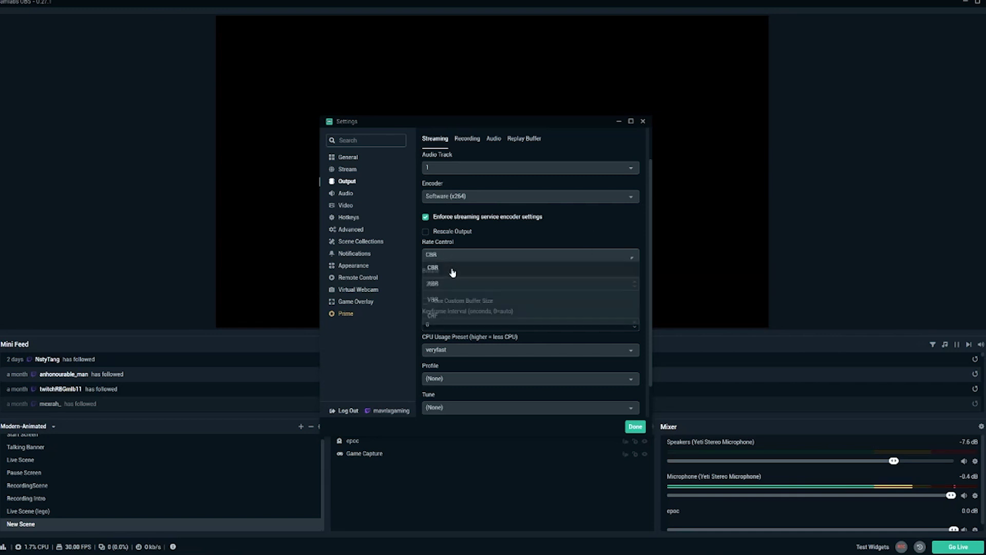
pyautogui.scroll(-1, 518, 335)
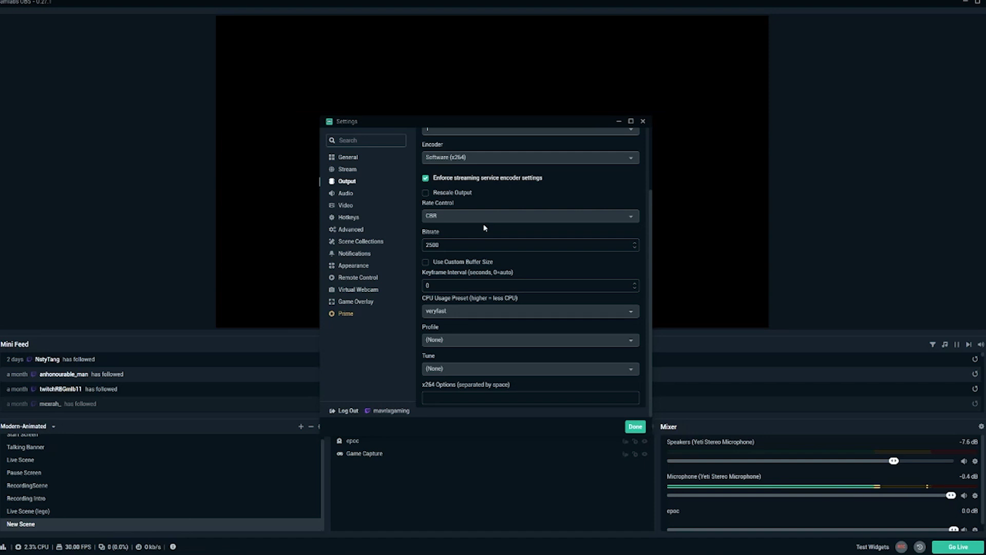
pyautogui.press('Tab')
pyautogui.click(491, 242)
# Step: Set the encoder profile to main
pyautogui.click(474, 339)
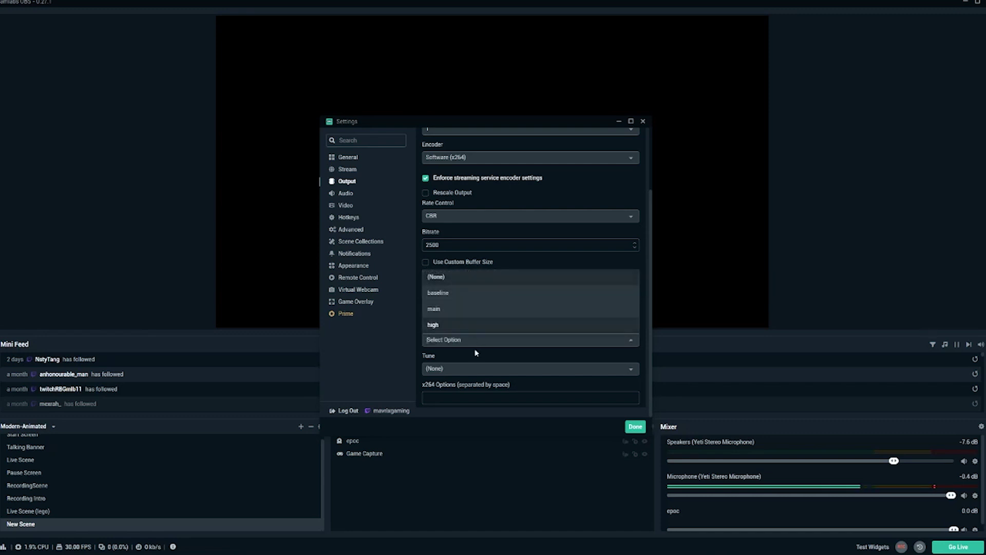
pyautogui.click(473, 314)
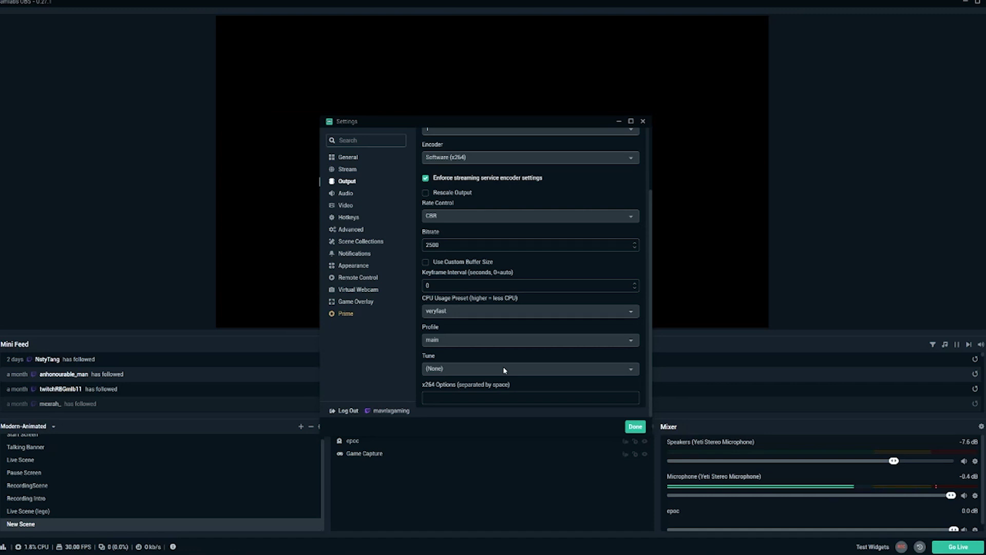
pyautogui.scroll(3, 548, 263)
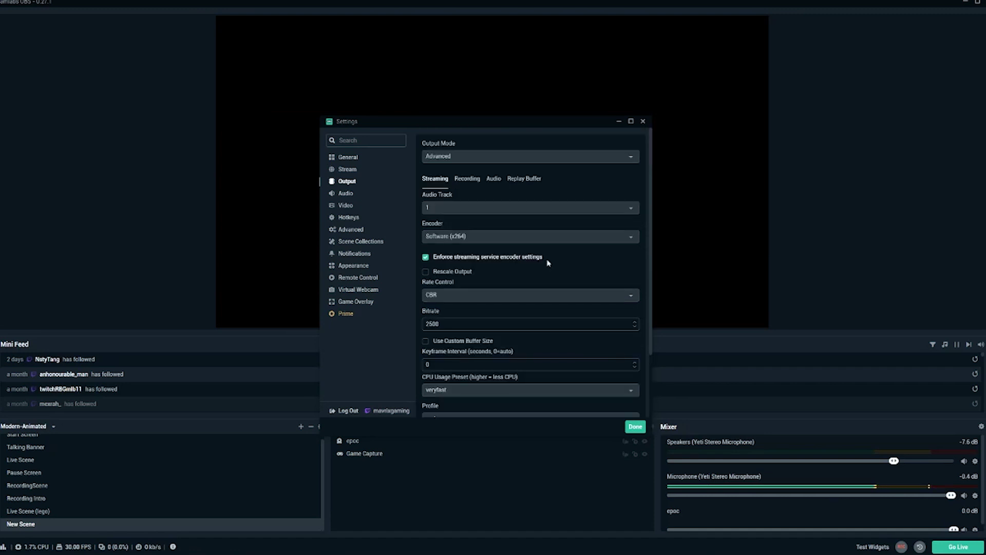
pyautogui.click(543, 237)
# Step: Change the encoder to Hardware (NVENC), preset to Performance, and profile from high to main
pyautogui.click(499, 278)
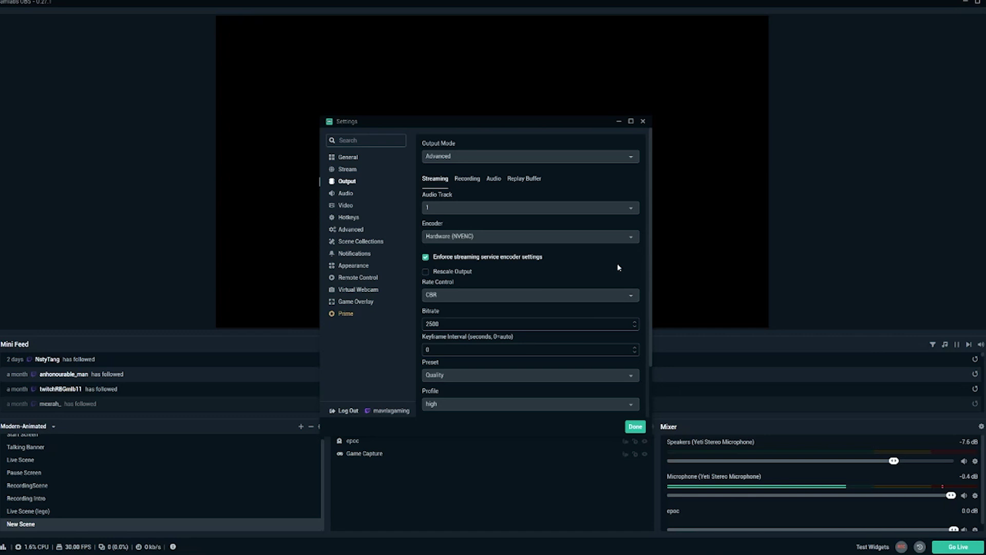
pyautogui.scroll(-2, 548, 315)
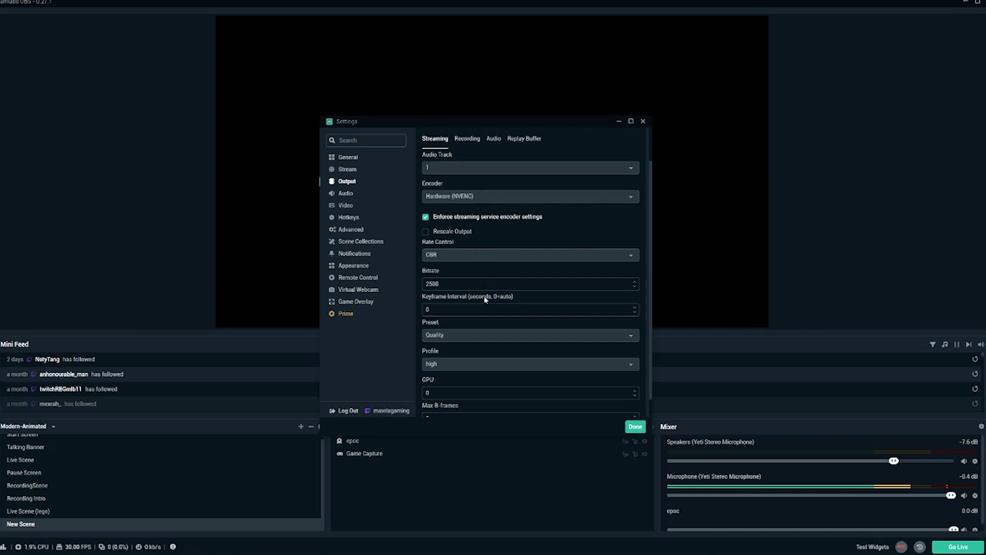
pyautogui.scroll(-1, 480, 296)
pyautogui.click(480, 315)
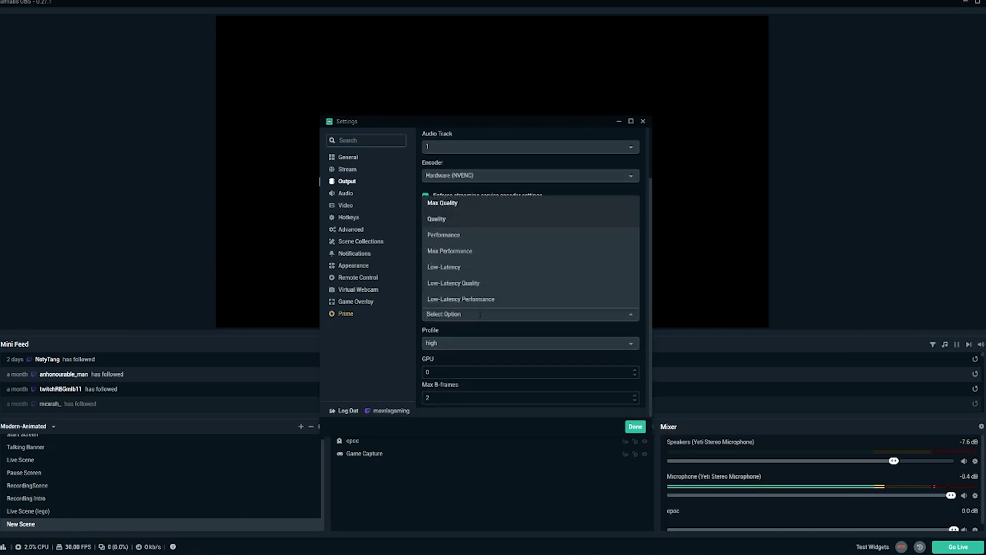
pyautogui.click(455, 237)
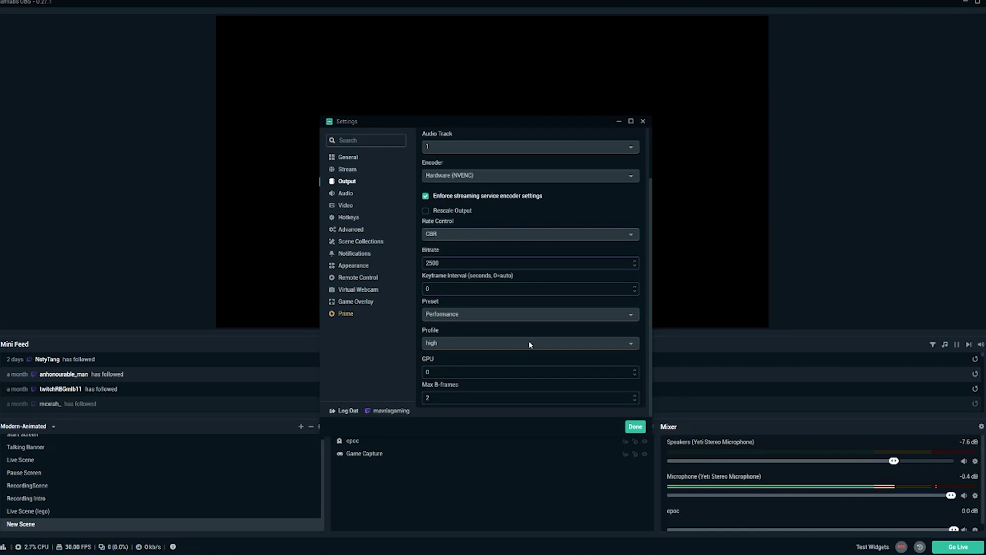
pyautogui.click(538, 332)
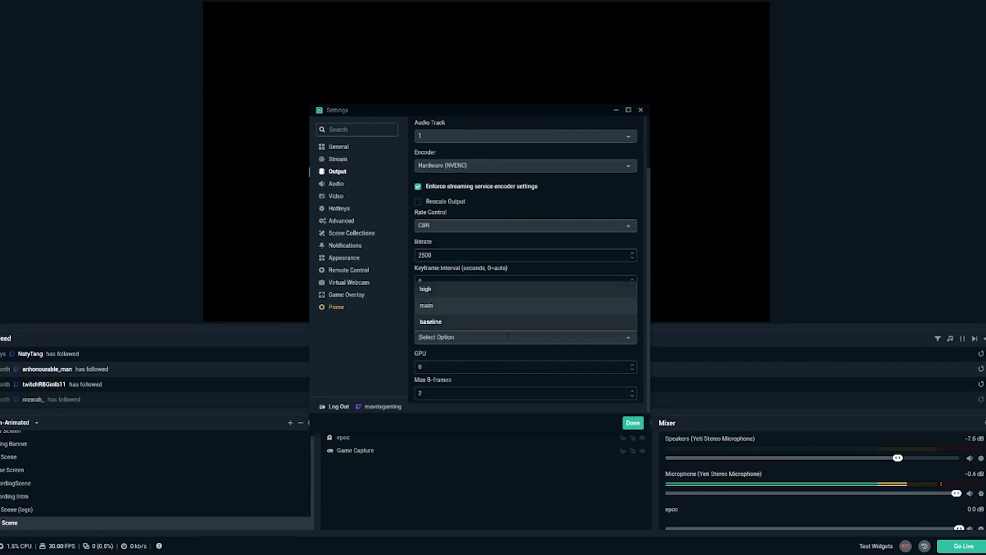
pyautogui.click(486, 309)
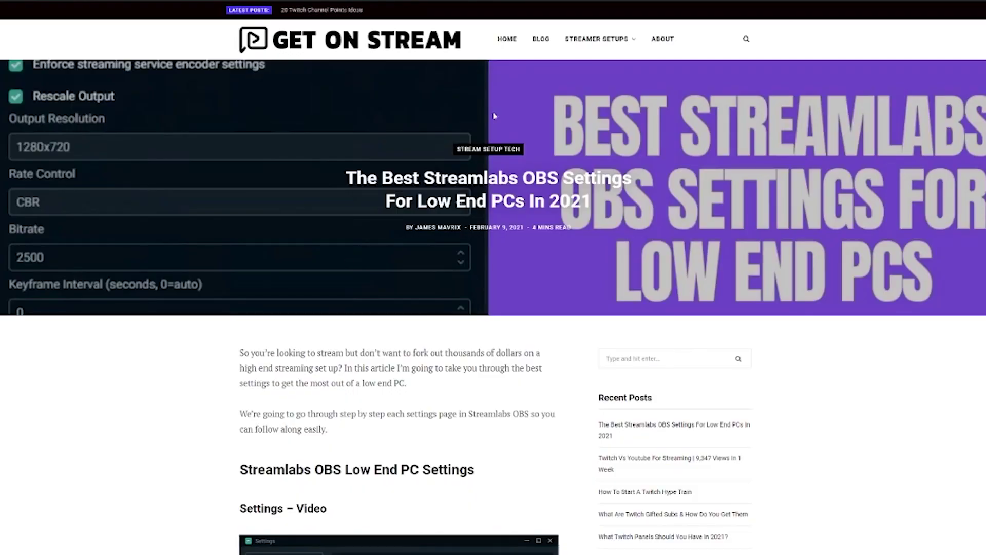
pyautogui.scroll(-15, 582, 189)
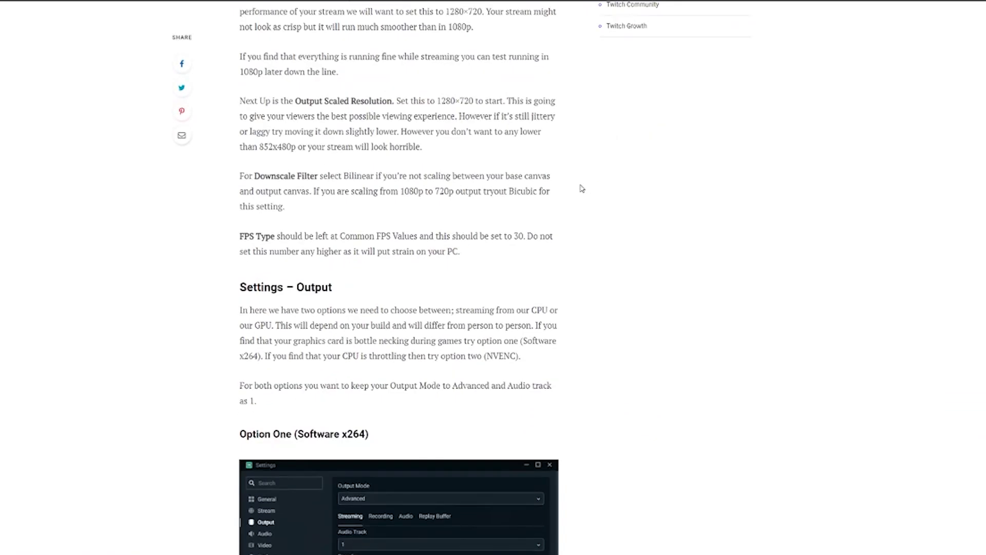
pyautogui.scroll(-15, 582, 188)
pyautogui.scroll(15, 577, 338)
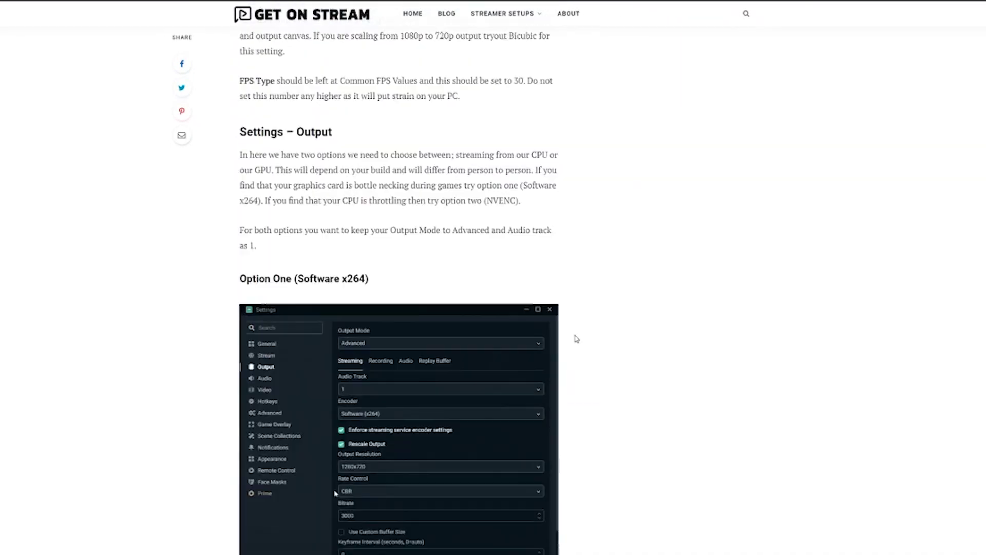
pyautogui.scroll(15, 576, 338)
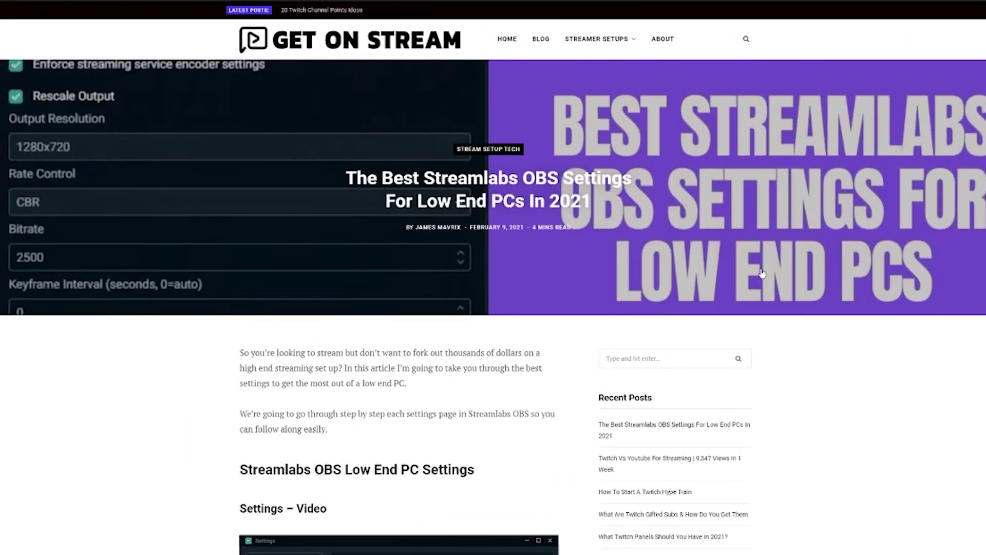